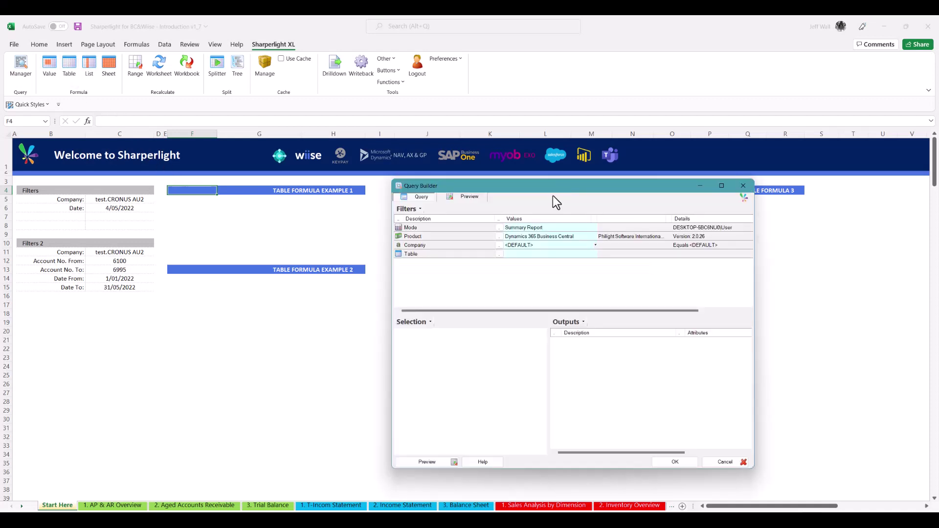
Choose Dynamics 365 Business Central, company test.CRONUS AU2 linked to C5, and the G/L Account table
{"action": "left_click", "coordinate": [516, 236]}
{"action": "left_click", "coordinate": [499, 236]}
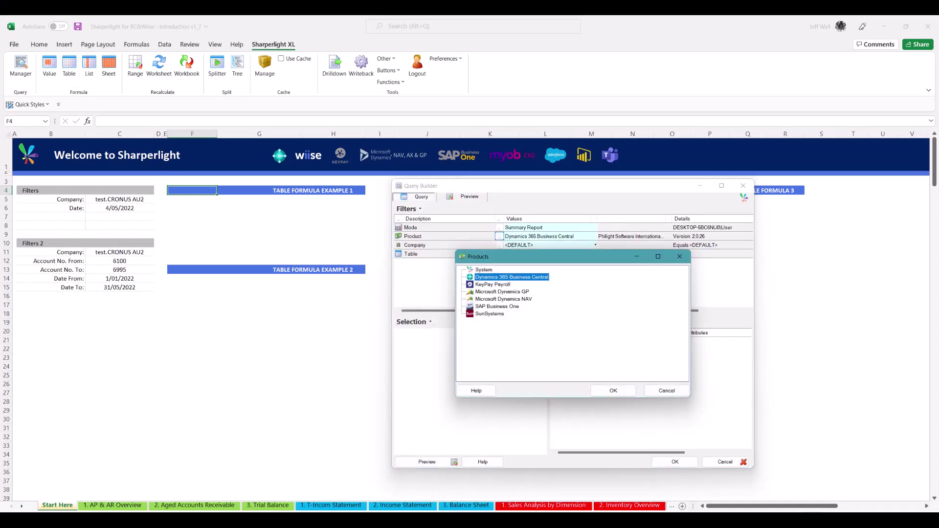
{"action": "double_click", "coordinate": [479, 279]}
{"action": "left_click", "coordinate": [522, 245]}
{"action": "left_click", "coordinate": [499, 245]}
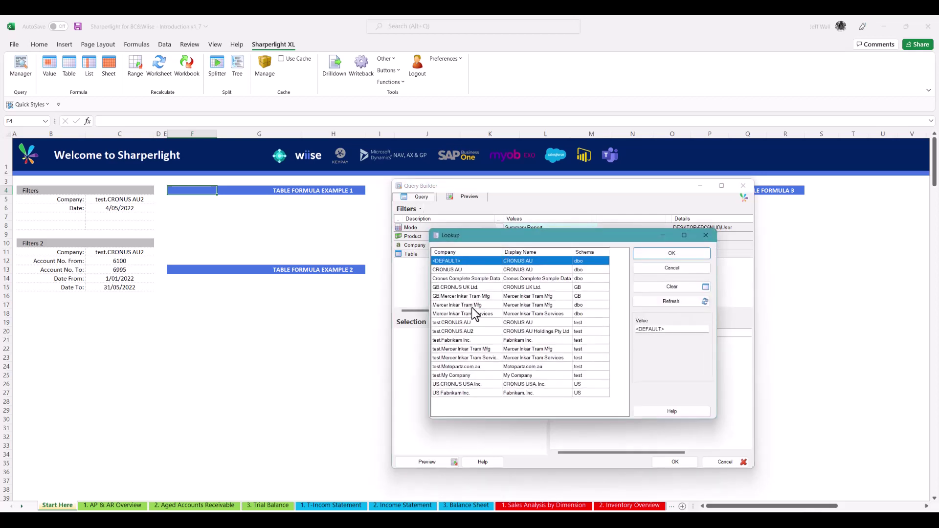
{"action": "left_click_drag", "start_coordinate": [471, 313], "coordinate": [470, 331]}
{"action": "double_click", "coordinate": [470, 331]}
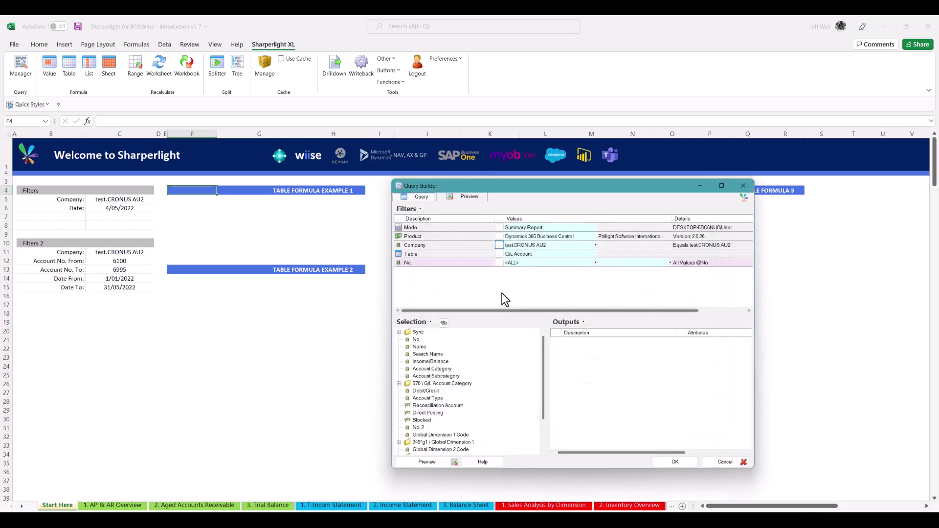
{"action": "left_click", "coordinate": [118, 201]}
{"action": "left_click", "coordinate": [499, 254]}
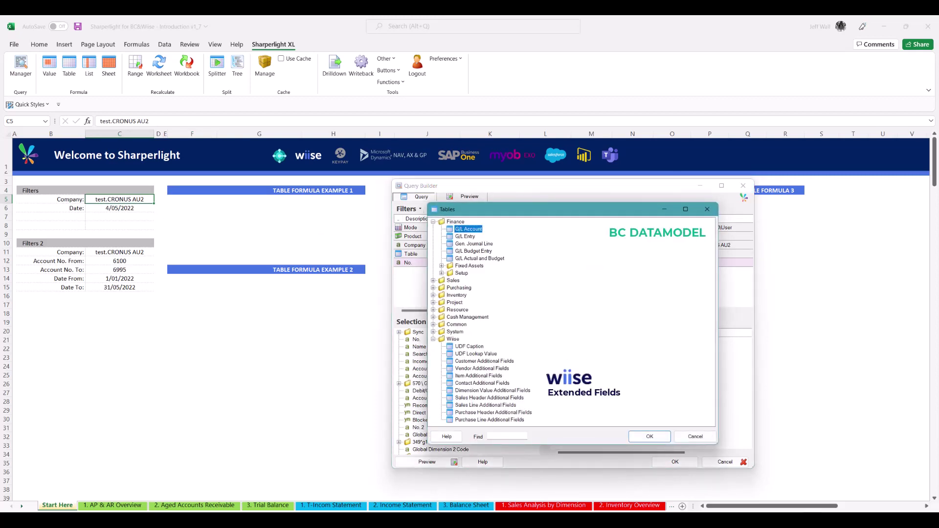
{"action": "left_click", "coordinate": [653, 435]}
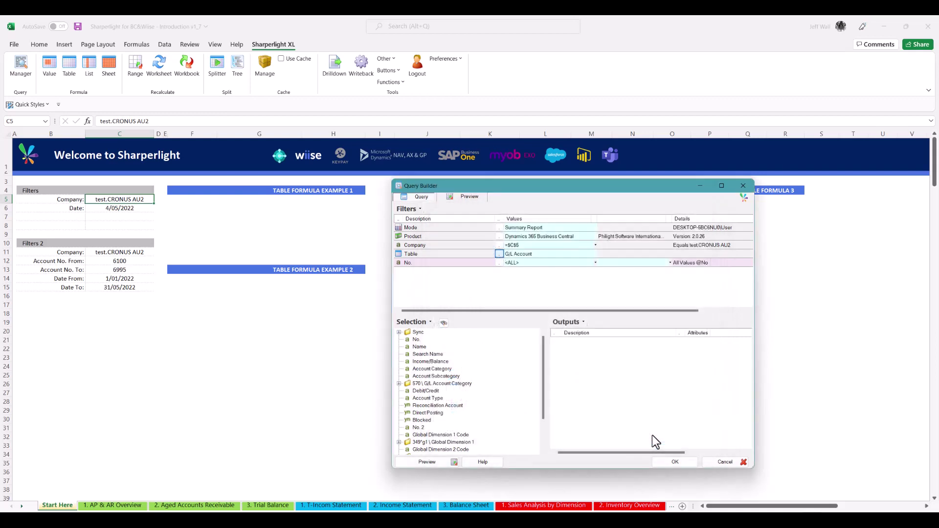
Filter accounts 1000–1005, add No., Name and Account Subcategory outputs, and preview the results
{"action": "left_click", "coordinate": [500, 263]}
{"action": "left_click_drag", "start_coordinate": [498, 269], "coordinate": [491, 295]}
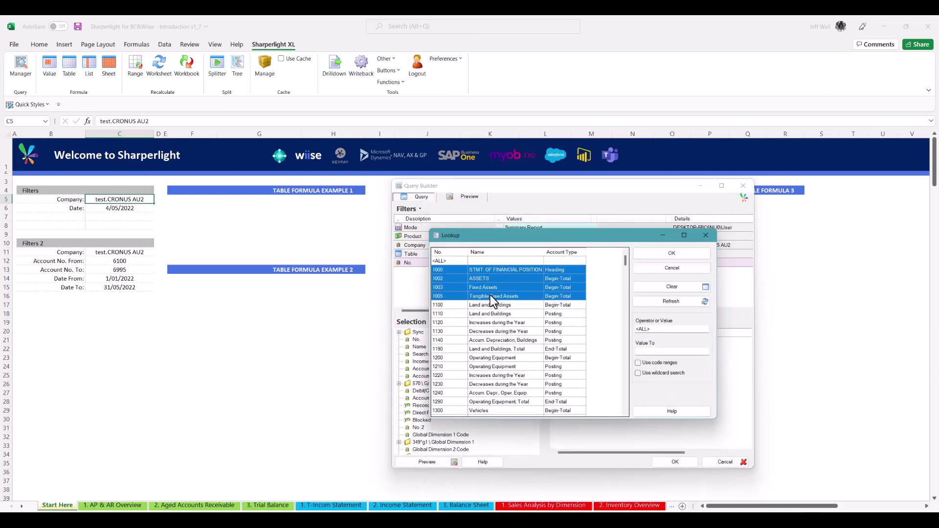
{"action": "left_click", "coordinate": [659, 253]}
{"action": "left_click_drag", "start_coordinate": [416, 340], "coordinate": [568, 345]}
{"action": "double_click", "coordinate": [420, 346]}
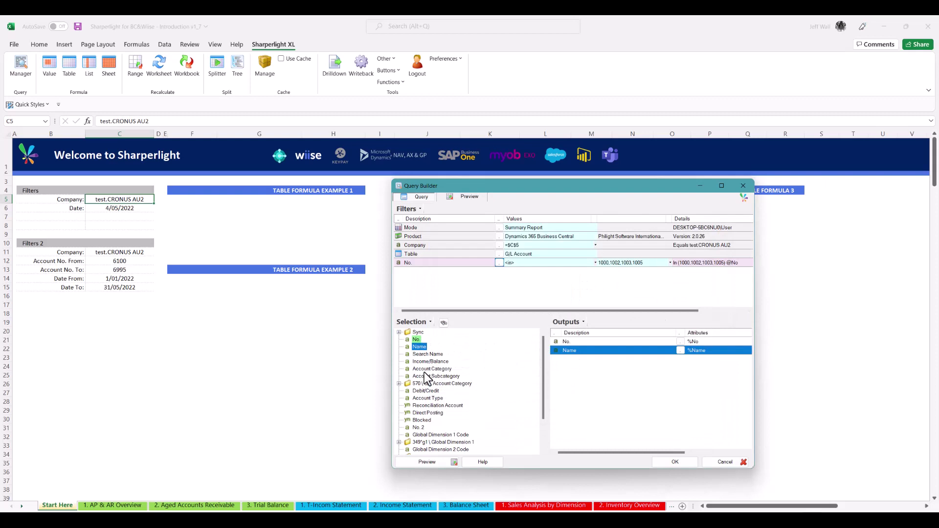
{"action": "double_click", "coordinate": [433, 376]}
{"action": "left_click", "coordinate": [443, 462]}
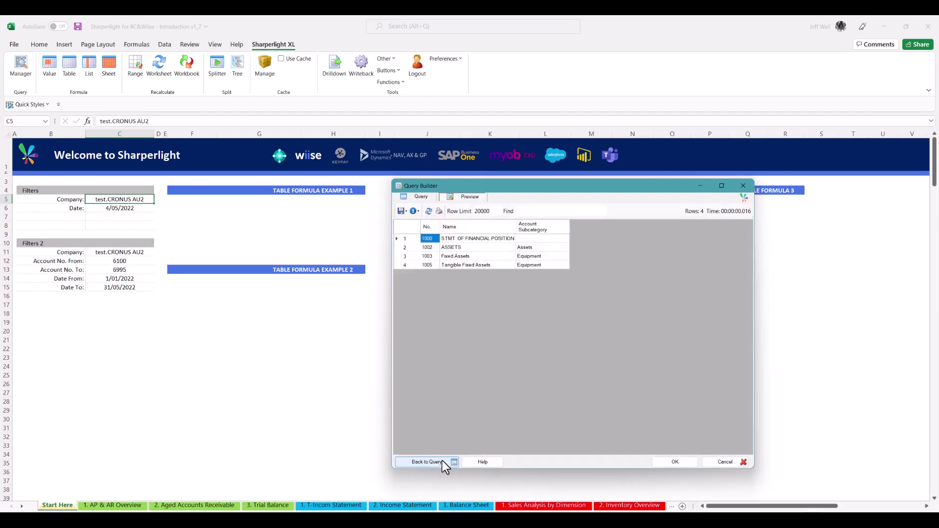
Insert Table Formula Example 1, then build Example 2 at F14 with the Amount output added
{"action": "left_click", "coordinate": [668, 461]}
{"action": "left_click", "coordinate": [183, 279]}
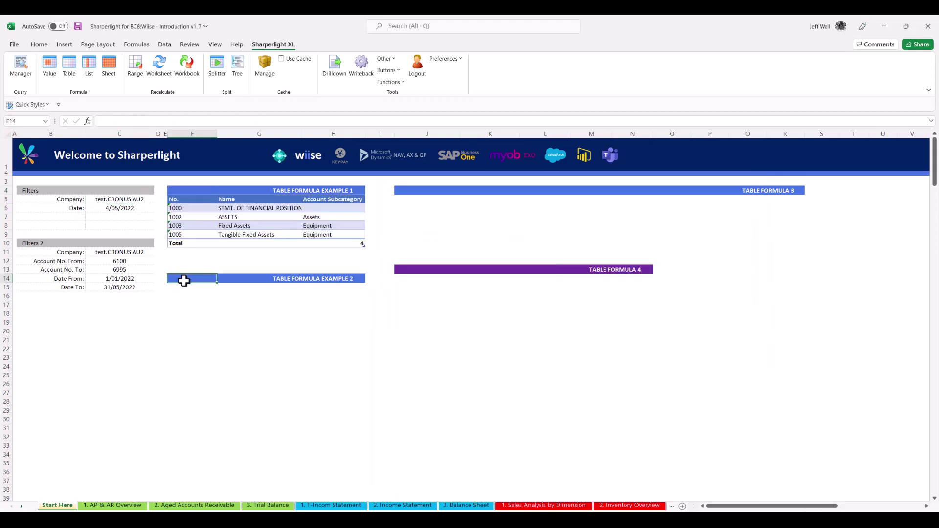
{"action": "left_click", "coordinate": [69, 68]}
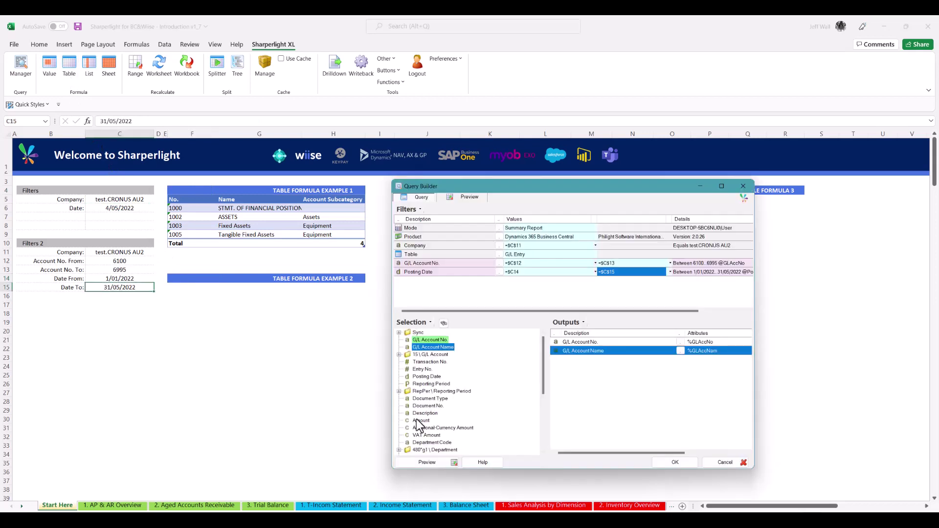
{"action": "double_click", "coordinate": [420, 420]}
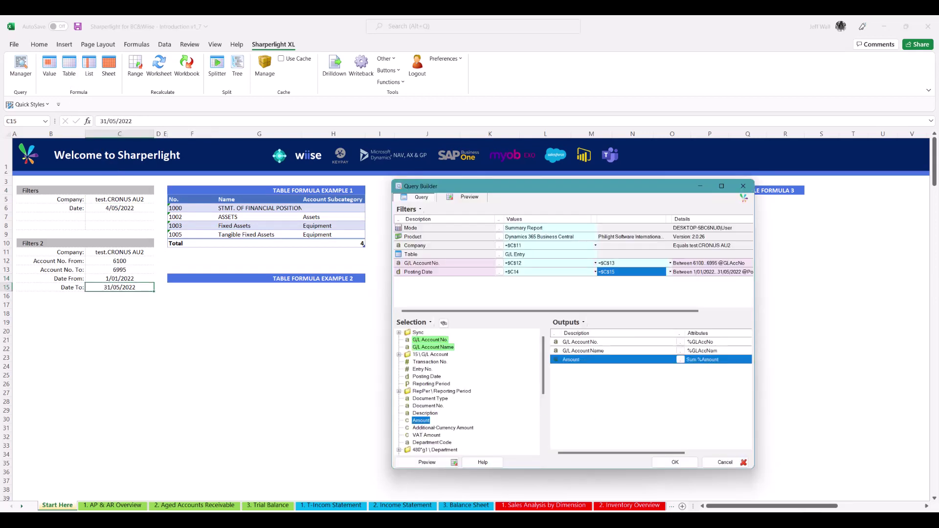
{"action": "left_click", "coordinate": [674, 462]}
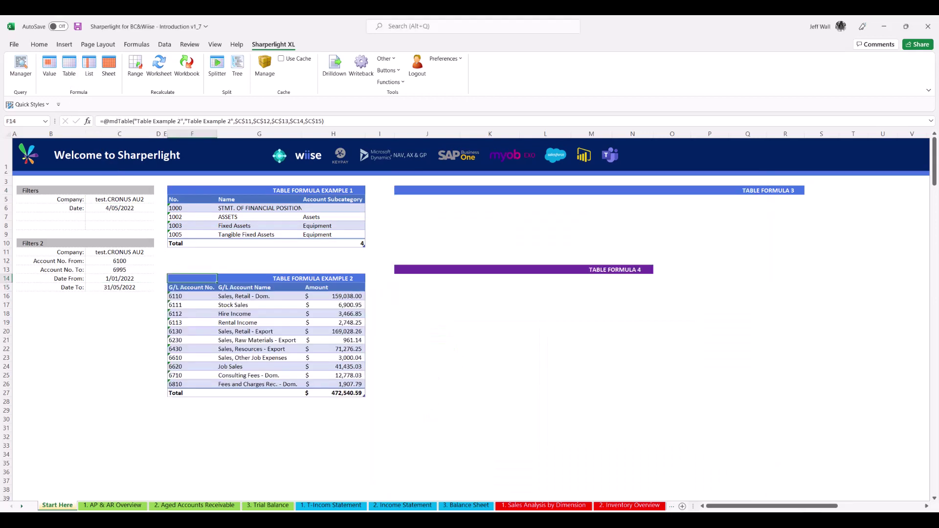
Build the customer aging Table Formula 3 at J4, named Table Example 3
{"action": "left_click", "coordinate": [427, 190]}
{"action": "left_click", "coordinate": [69, 69]}
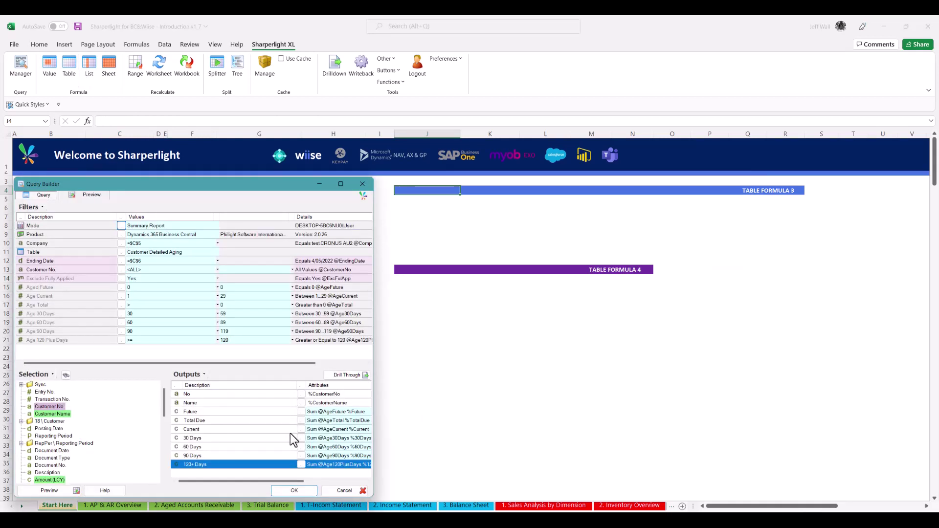
{"action": "left_click", "coordinate": [294, 490]}
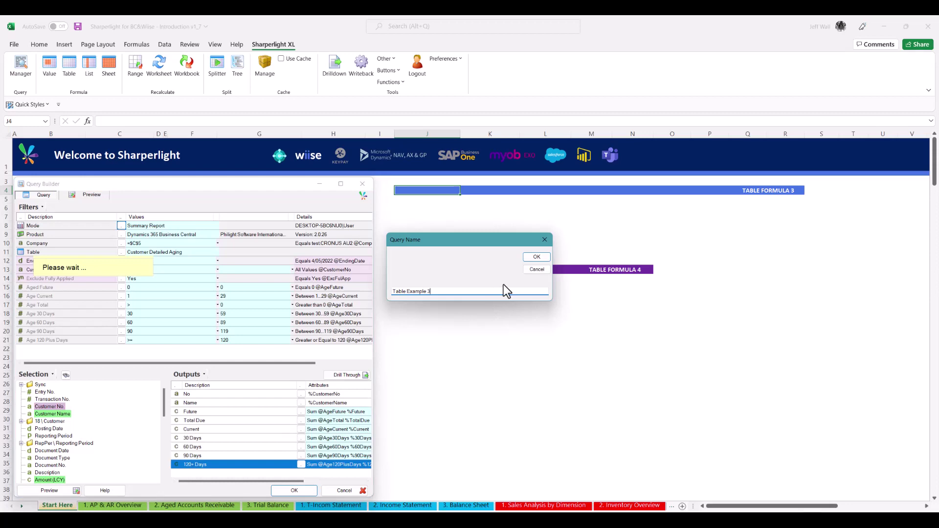
{"action": "left_click", "coordinate": [535, 258]}
{"action": "left_click", "coordinate": [414, 277]}
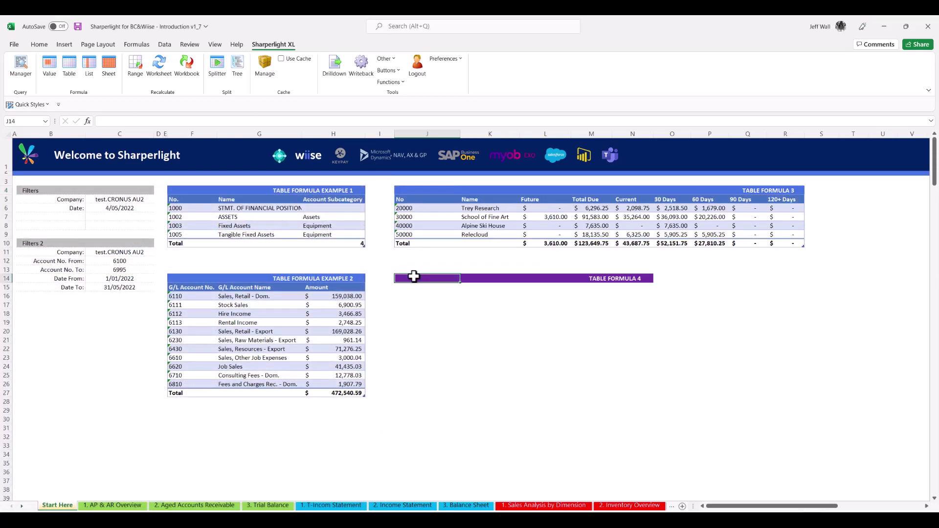
At J14, build a KeyPay Payroll table with Employee Id, Employee Name, Rate, Location Name and Earnings
{"action": "left_click", "coordinate": [71, 73]}
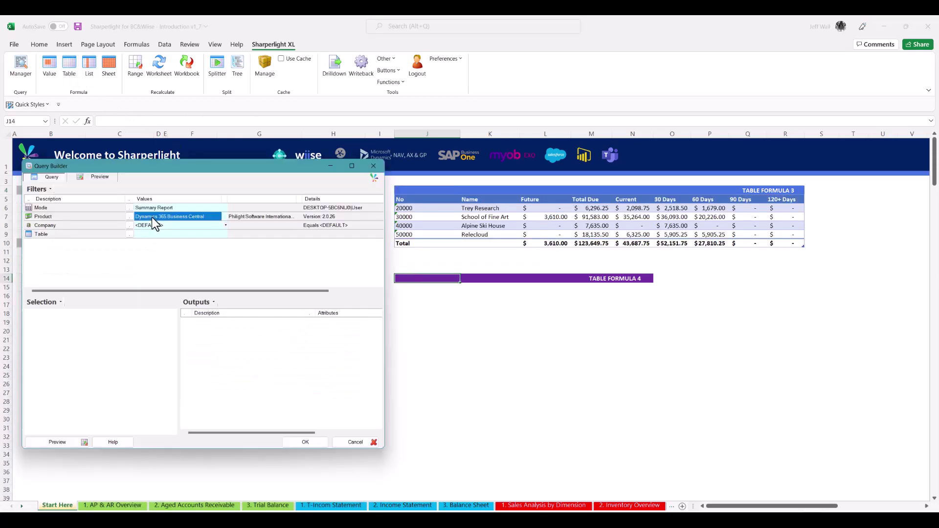
{"action": "left_click", "coordinate": [130, 217]}
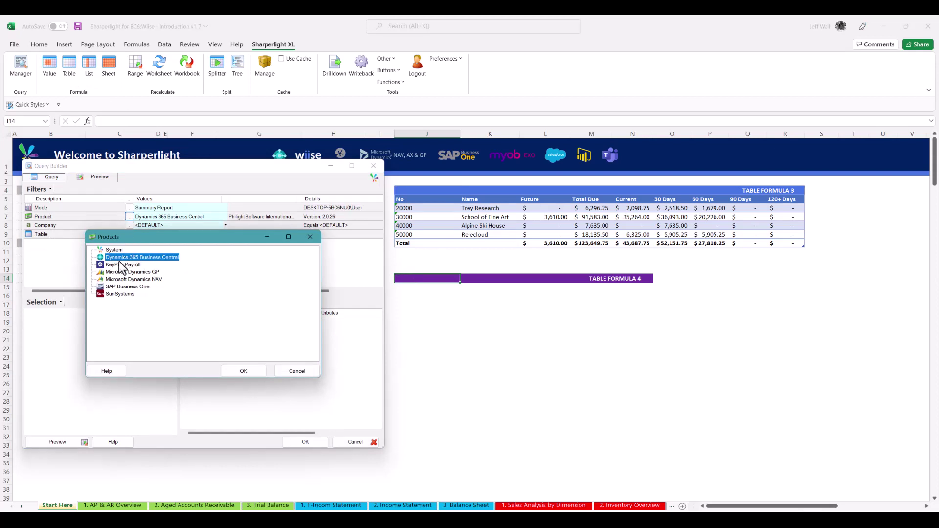
{"action": "double_click", "coordinate": [120, 264]}
{"action": "double_click", "coordinate": [54, 341]}
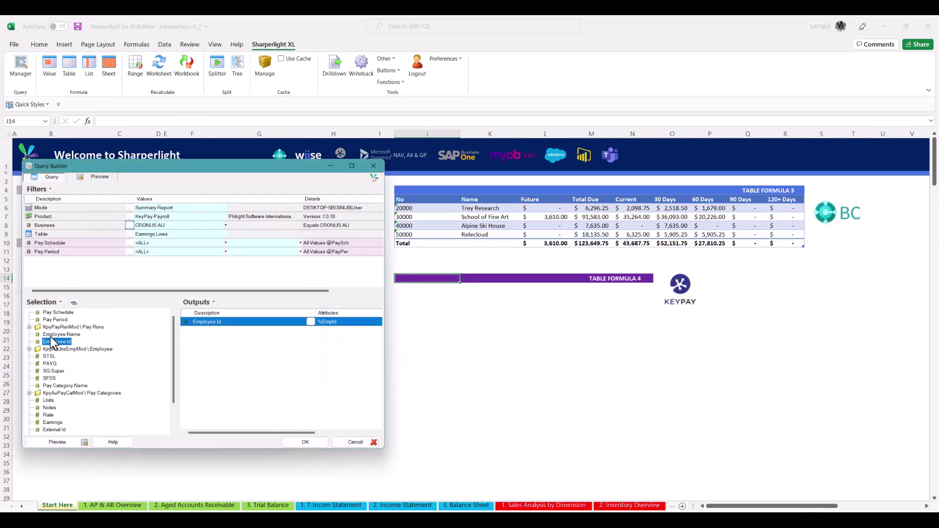
{"action": "double_click", "coordinate": [59, 334]}
{"action": "double_click", "coordinate": [54, 415]}
{"action": "left_click", "coordinate": [74, 303]}
{"action": "type", "text": "loca"}
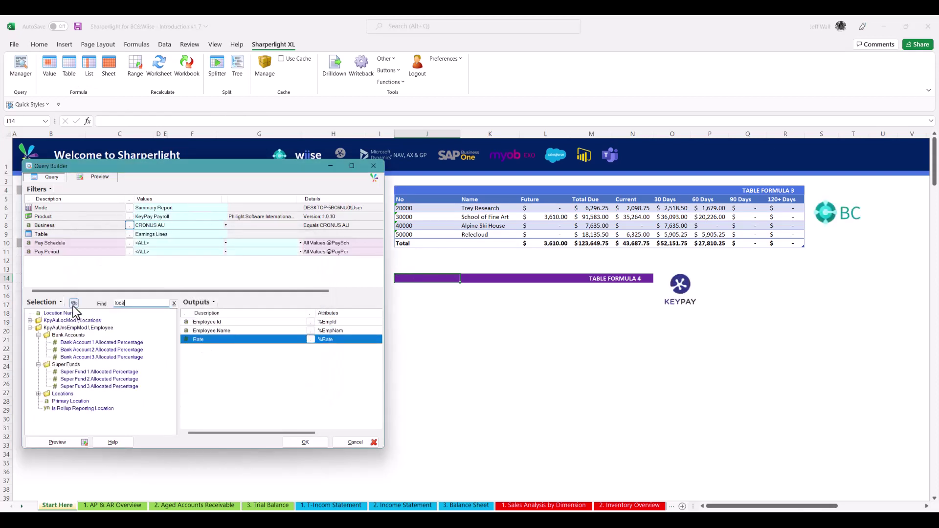
{"action": "left_click_drag", "start_coordinate": [59, 313], "coordinate": [216, 360]}
{"action": "left_click", "coordinate": [174, 304]}
{"action": "left_click_drag", "start_coordinate": [53, 386], "coordinate": [210, 380]}
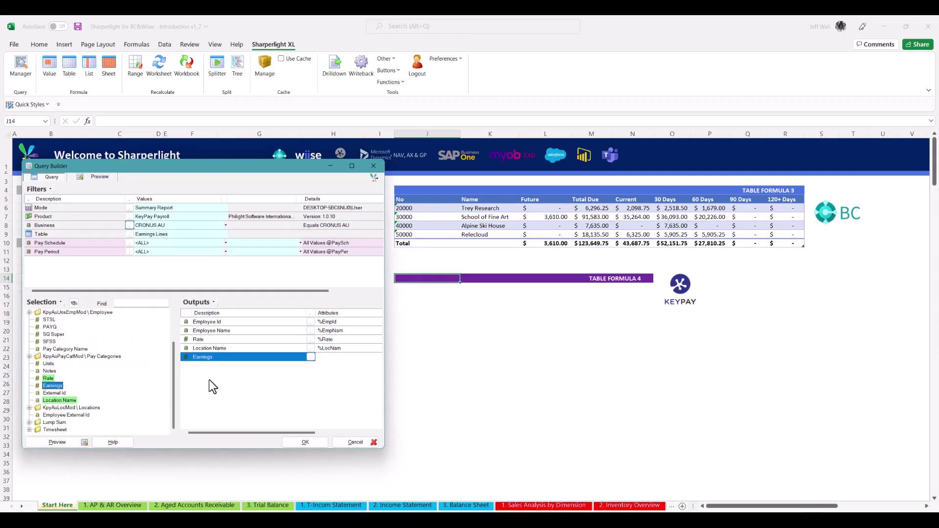
{"action": "left_click", "coordinate": [289, 441]}
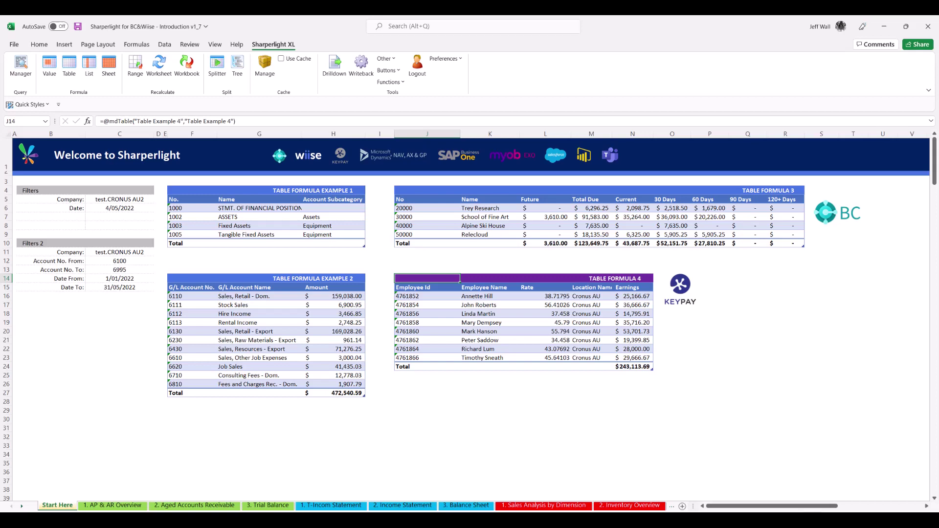
On the 1. AP & AR Overview sheet, re-accept the vendor group, vendor amounts and customer aging queries
{"action": "left_click", "coordinate": [113, 505]}
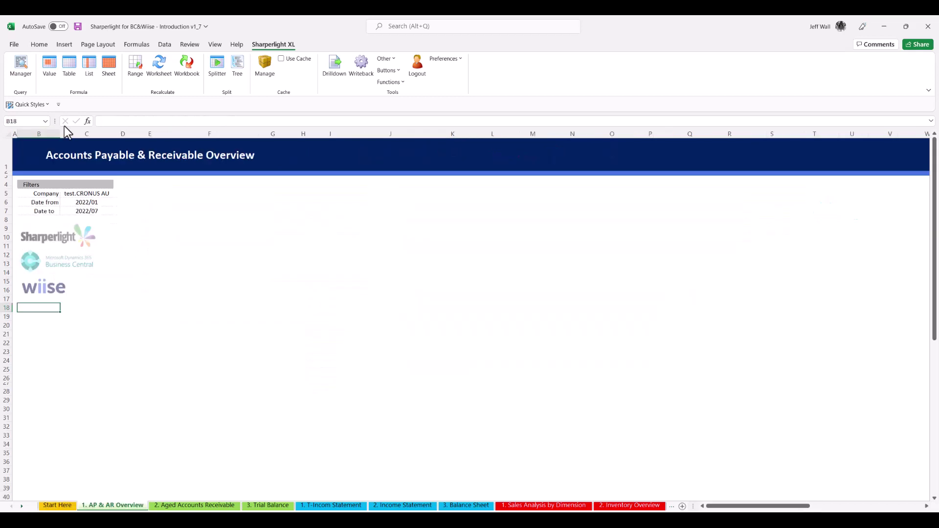
{"action": "left_click", "coordinate": [69, 69]}
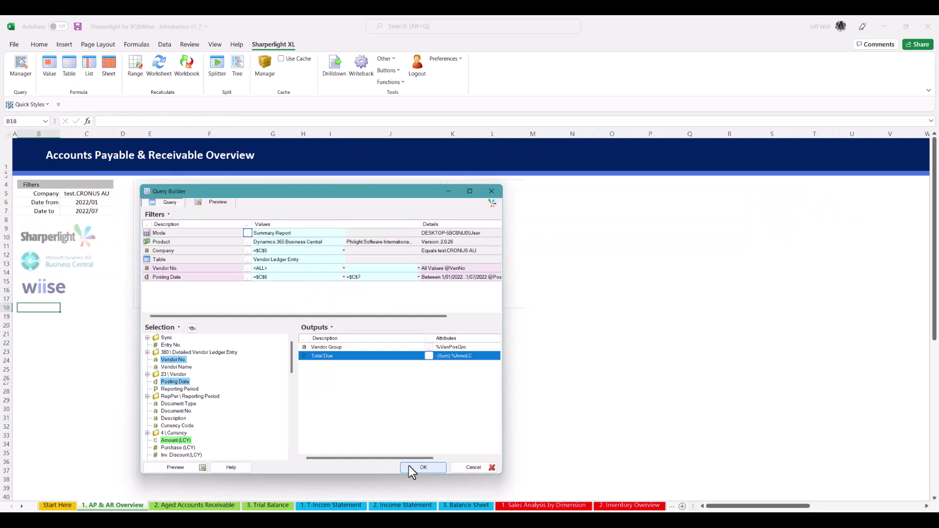
{"action": "left_click", "coordinate": [411, 468]}
{"action": "left_click", "coordinate": [69, 68]}
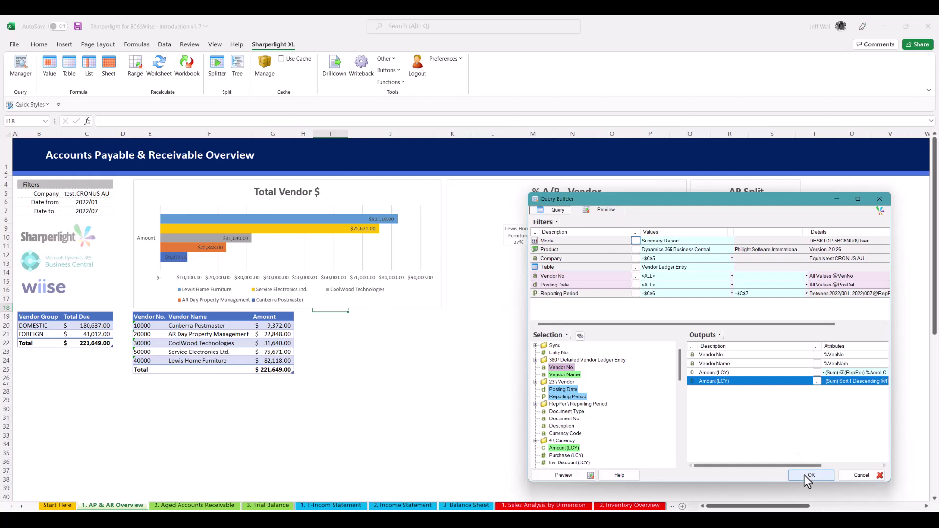
{"action": "left_click", "coordinate": [807, 474]}
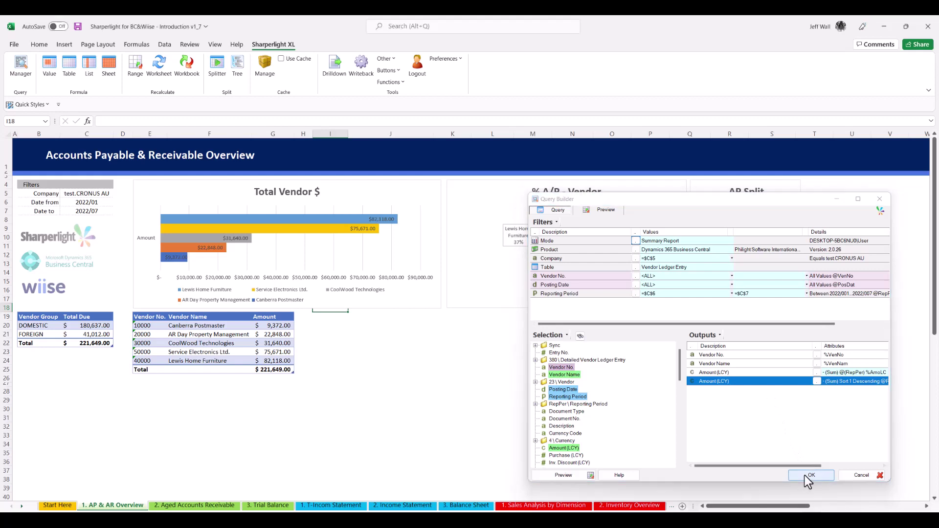
{"action": "left_click", "coordinate": [69, 68]}
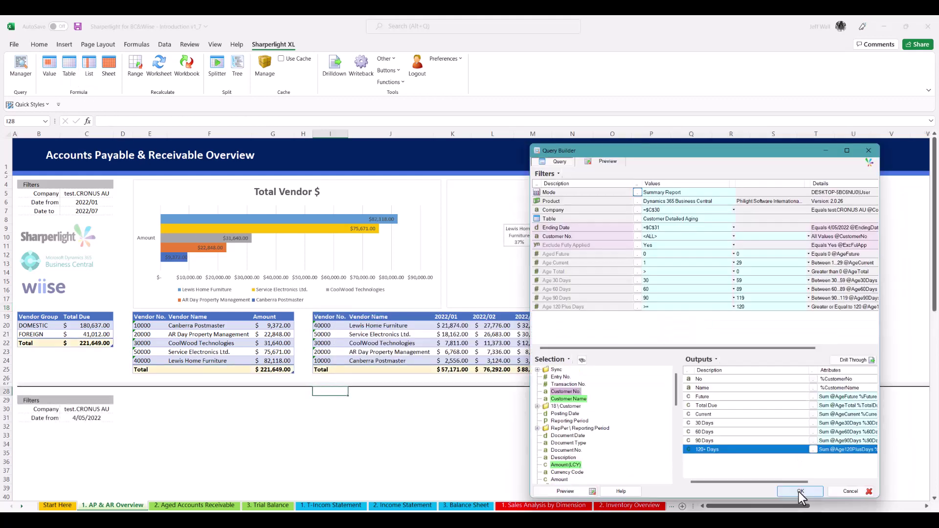
{"action": "left_click", "coordinate": [801, 492]}
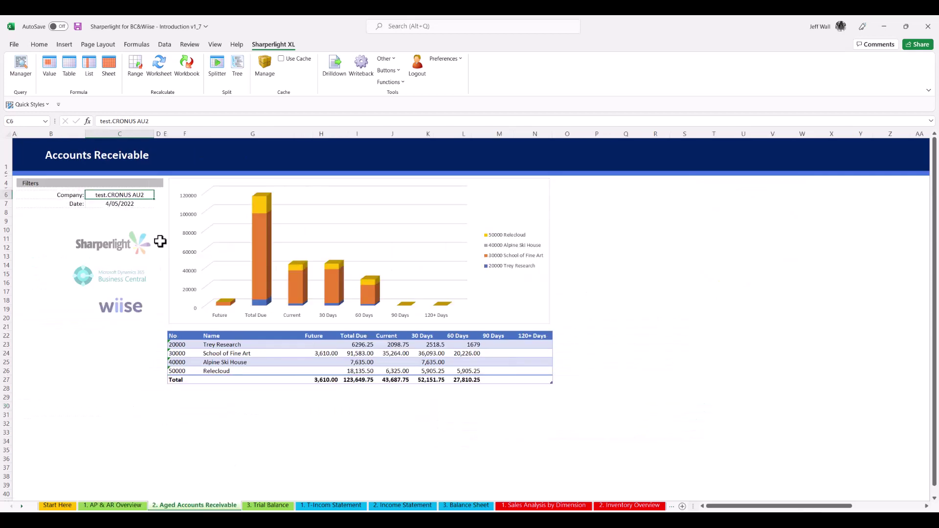
Add test.CRONUS AU to the company filter to consolidate, then revert to test.CRONUS AU2 only
{"action": "double_click", "coordinate": [124, 196]}
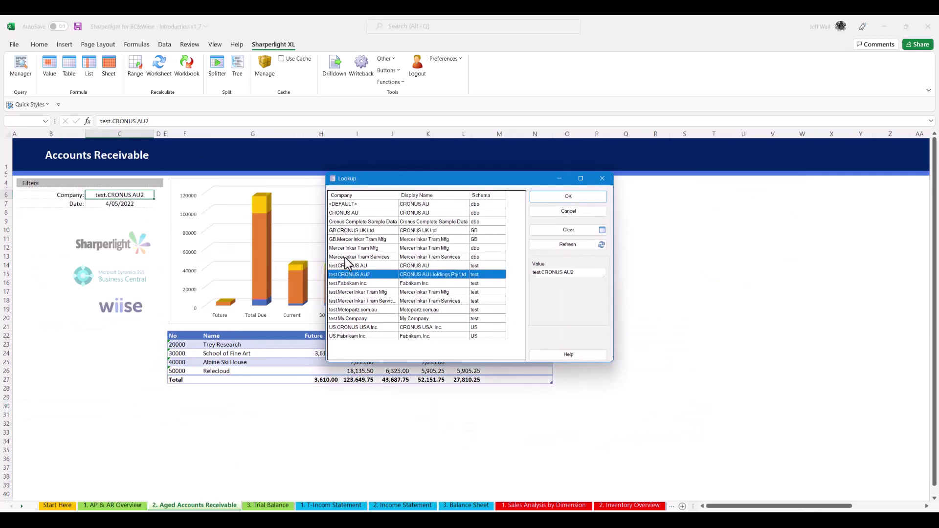
{"action": "left_click", "coordinate": [374, 266], "text": "ctrl"}
{"action": "left_click", "coordinate": [568, 196]}
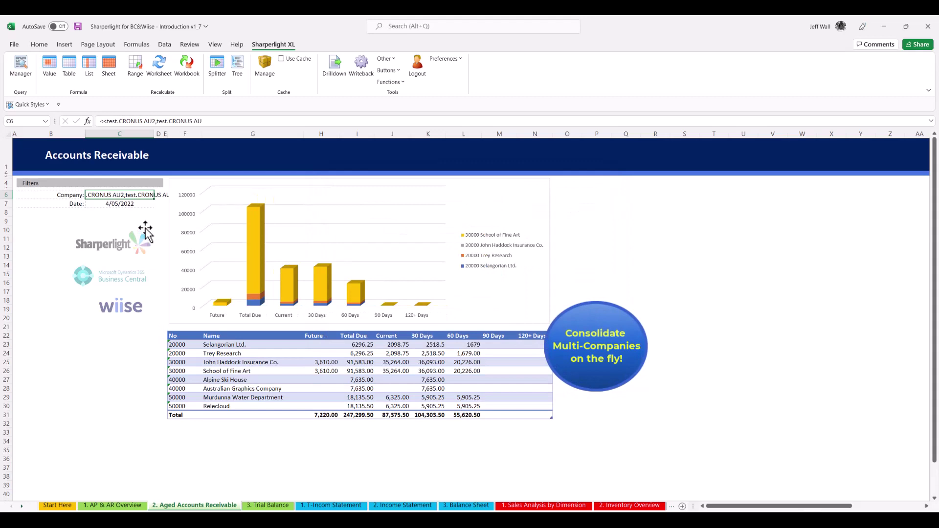
{"action": "double_click", "coordinate": [117, 195]}
{"action": "double_click", "coordinate": [354, 275]}
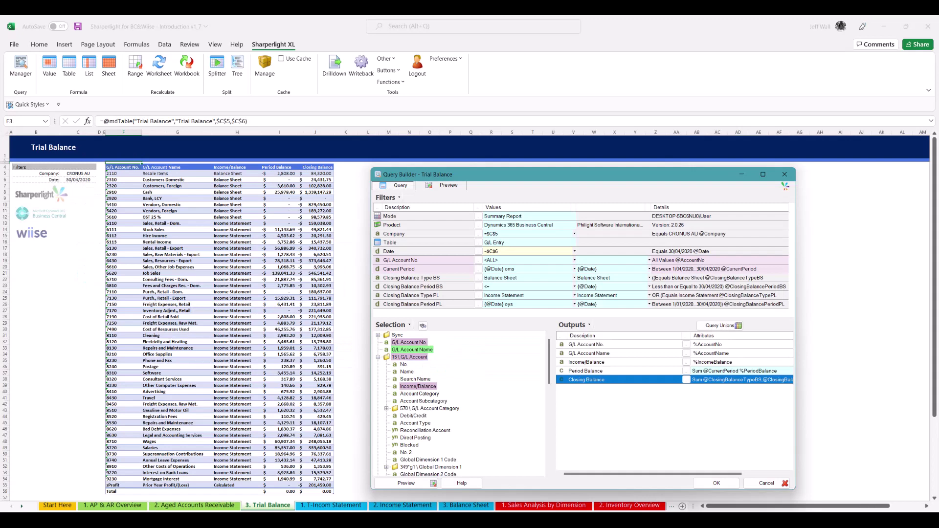
Review the Trial Balance query's G/L Account No., Current Period and closing balance filters
{"action": "left_click", "coordinate": [428, 261]}
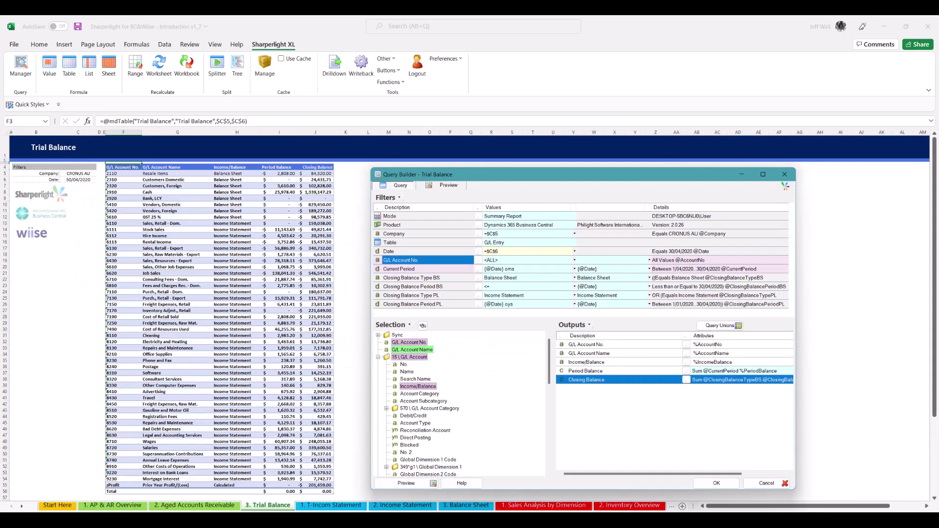
{"action": "left_click", "coordinate": [427, 269]}
{"action": "left_click", "coordinate": [427, 277]}
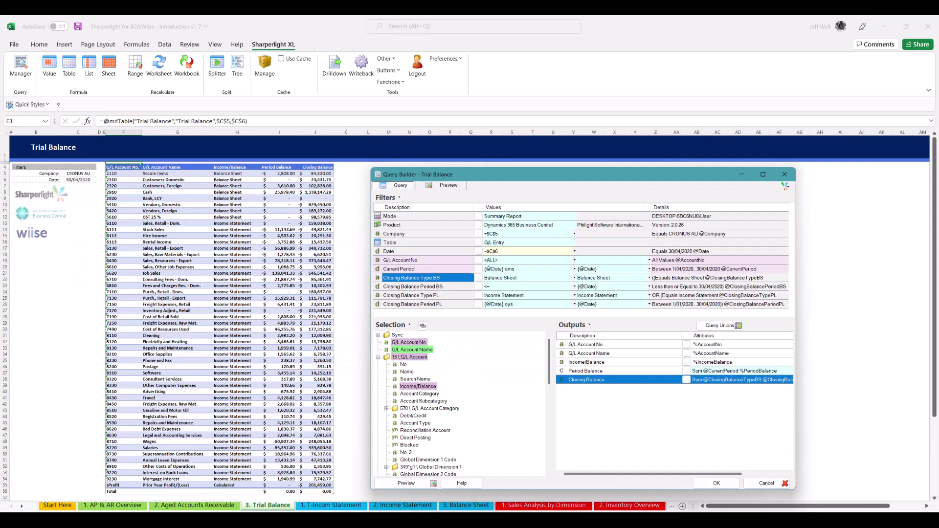
{"action": "left_click", "coordinate": [427, 286]}
{"action": "left_click", "coordinate": [427, 295]}
{"action": "left_click", "coordinate": [427, 304]}
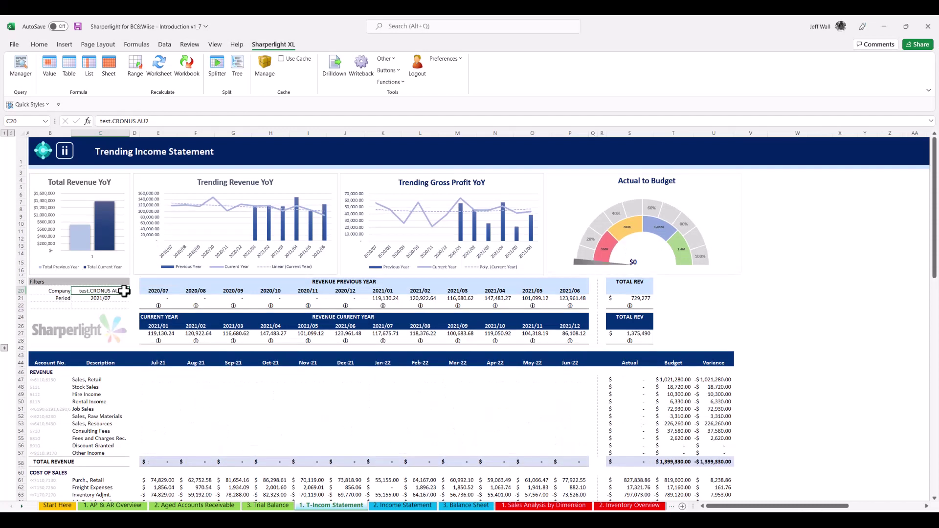
In E47, build a live value with Company from C20, Period from C21, account from B47, excluding closing entries
{"action": "left_click", "coordinate": [159, 379]}
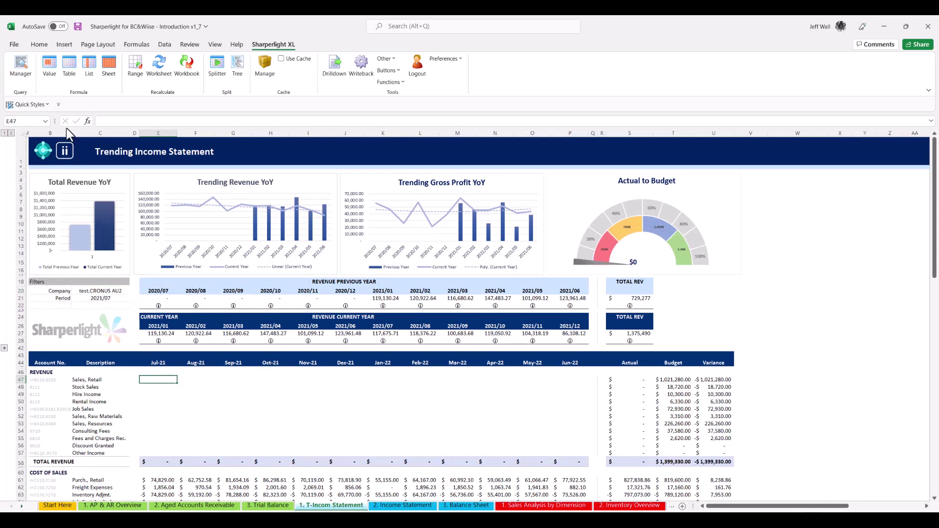
{"action": "left_click", "coordinate": [50, 66]}
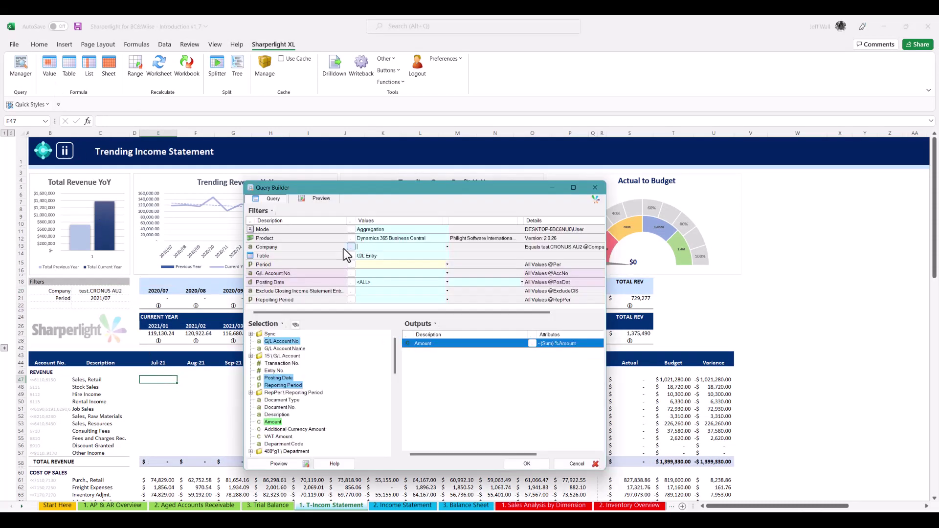
{"action": "left_click", "coordinate": [103, 291]}
{"action": "left_click", "coordinate": [101, 297]}
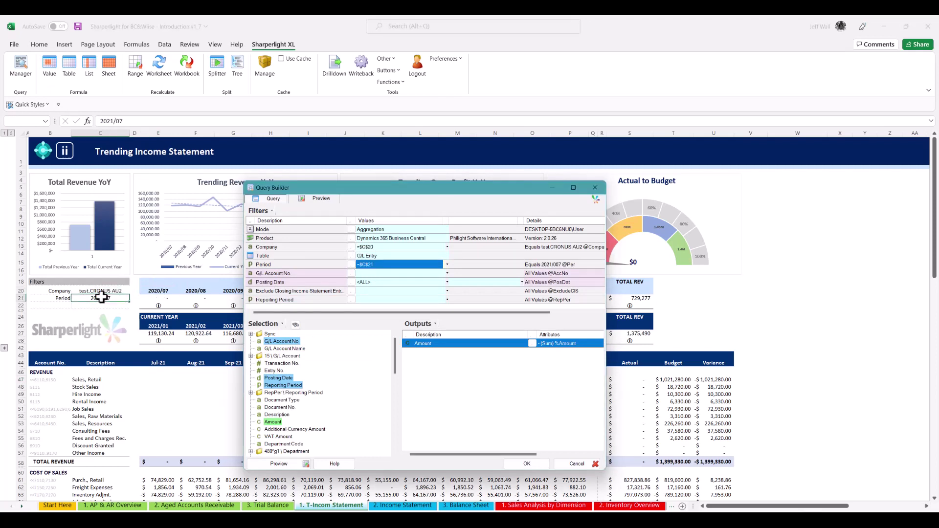
{"action": "left_click", "coordinate": [40, 379]}
{"action": "left_click", "coordinate": [352, 292]}
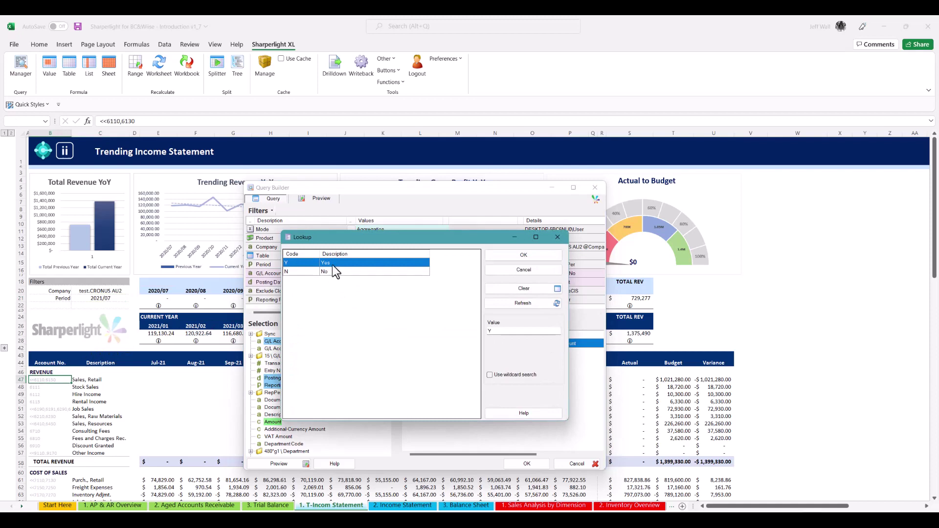
{"action": "double_click", "coordinate": [333, 267]}
{"action": "left_click", "coordinate": [362, 299]}
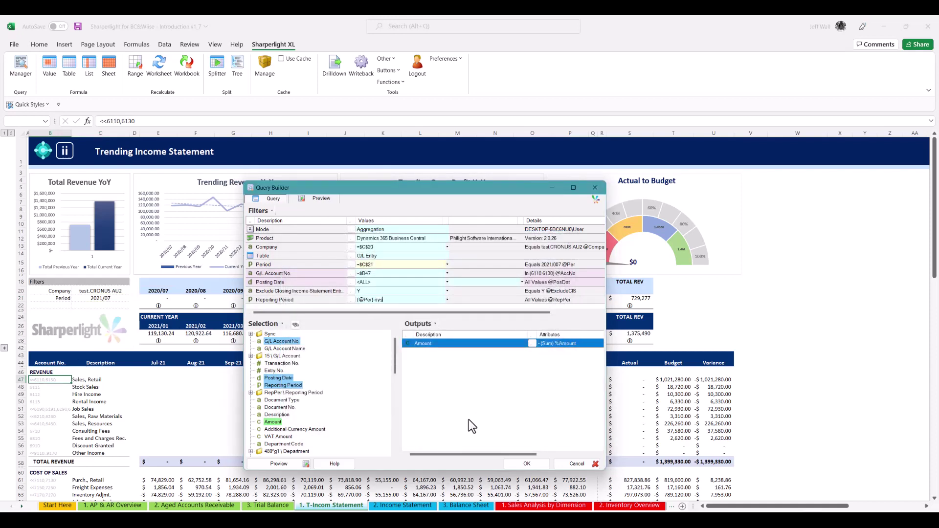
{"action": "left_click", "coordinate": [527, 464]}
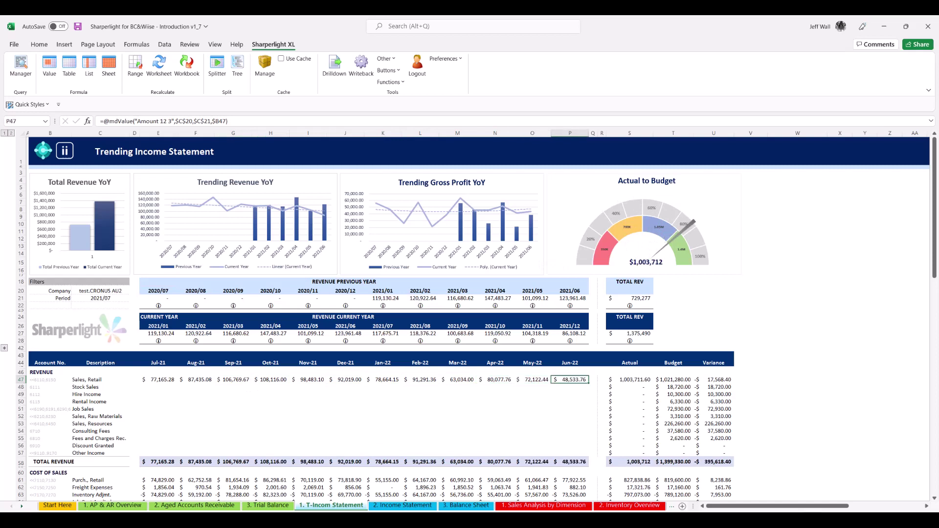
Copy each month's row-47 revenue formula down to row 57
{"action": "left_click", "coordinate": [159, 380]}
{"action": "left_click_drag", "start_coordinate": [177, 384], "coordinate": [174, 458]}
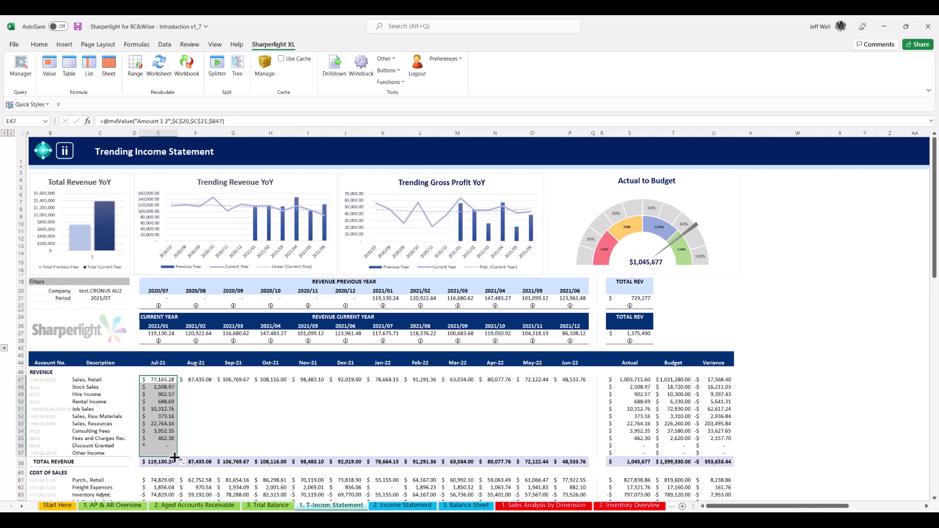
{"action": "left_click", "coordinate": [197, 380]}
{"action": "left_click_drag", "start_coordinate": [214, 384], "coordinate": [214, 456]}
{"action": "left_click", "coordinate": [237, 380]}
{"action": "left_click_drag", "start_coordinate": [252, 384], "coordinate": [252, 456]}
{"action": "left_click", "coordinate": [274, 381]}
{"action": "left_click_drag", "start_coordinate": [289, 384], "coordinate": [289, 456]}
{"action": "left_click", "coordinate": [311, 381]}
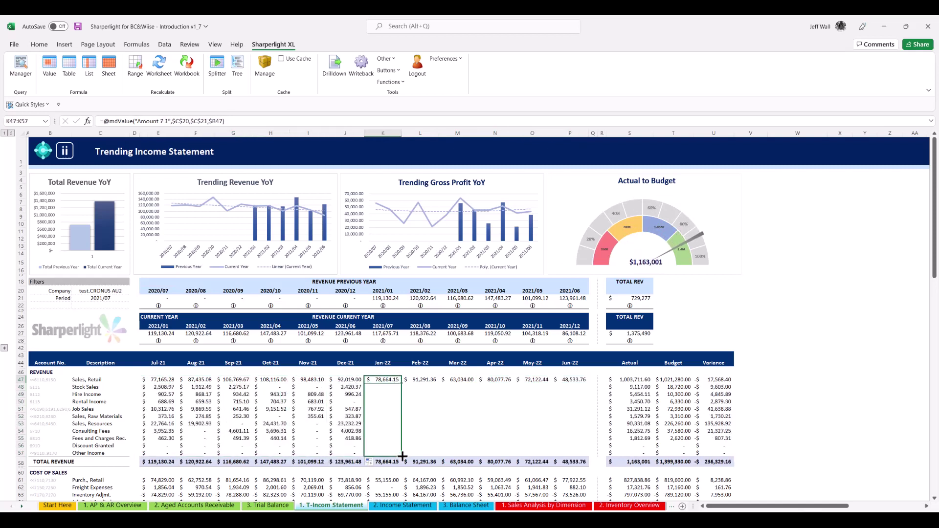
{"action": "left_click_drag", "start_coordinate": [403, 456], "coordinate": [402, 456]}
{"action": "left_click", "coordinate": [424, 381]}
{"action": "left_click_drag", "start_coordinate": [439, 384], "coordinate": [439, 456]}
{"action": "left_click", "coordinate": [461, 380]}
{"action": "left_click_drag", "start_coordinate": [476, 384], "coordinate": [477, 456]}
{"action": "left_click", "coordinate": [498, 380]}
{"action": "left_click_drag", "start_coordinate": [515, 383], "coordinate": [515, 456]}
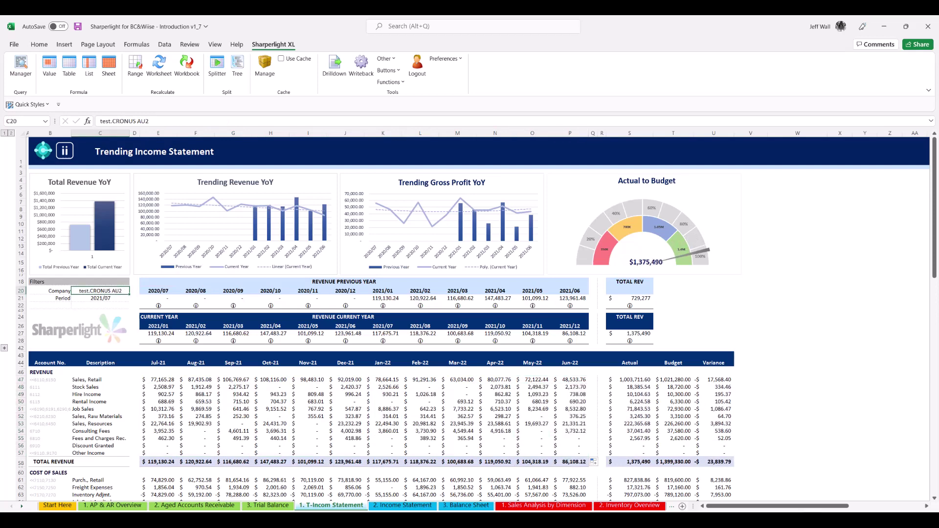
Add test.CRONUS AU to C20's companies to consolidate, then return to test.CRONUS AU2 alone
{"action": "left_click", "coordinate": [125, 291]}
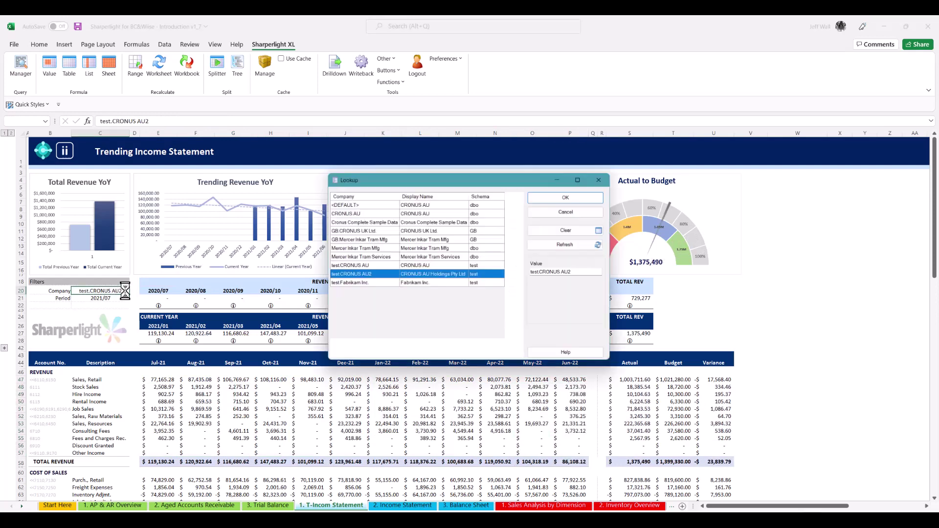
{"action": "left_click", "coordinate": [375, 265], "text": "ctrl"}
{"action": "left_click", "coordinate": [568, 199]}
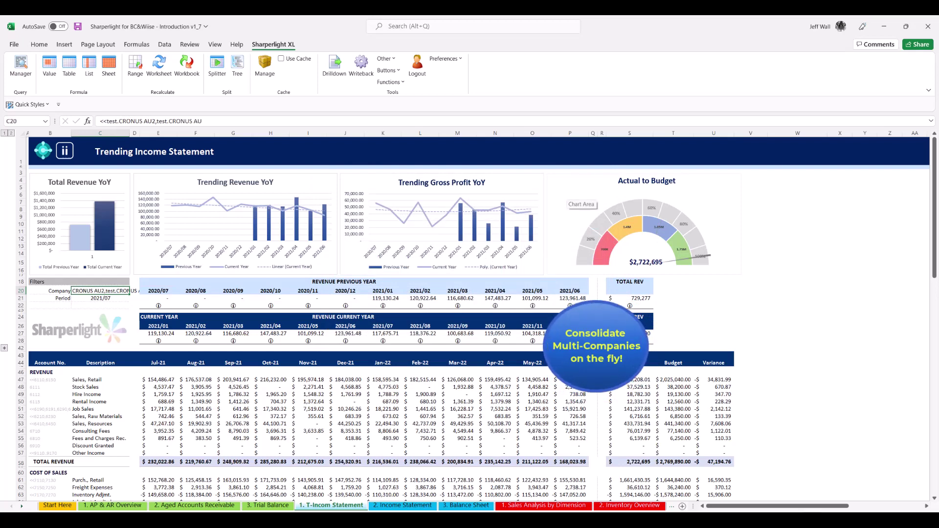
{"action": "double_click", "coordinate": [120, 291]}
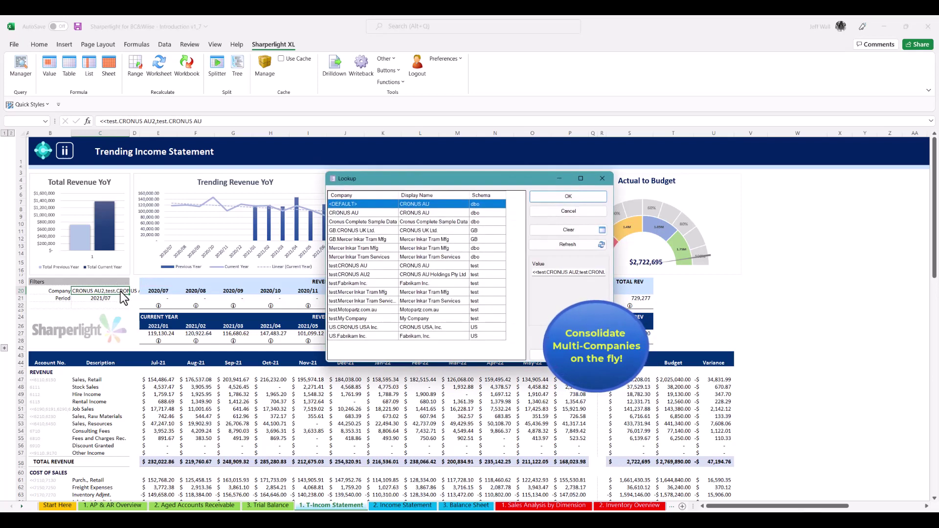
{"action": "double_click", "coordinate": [352, 276]}
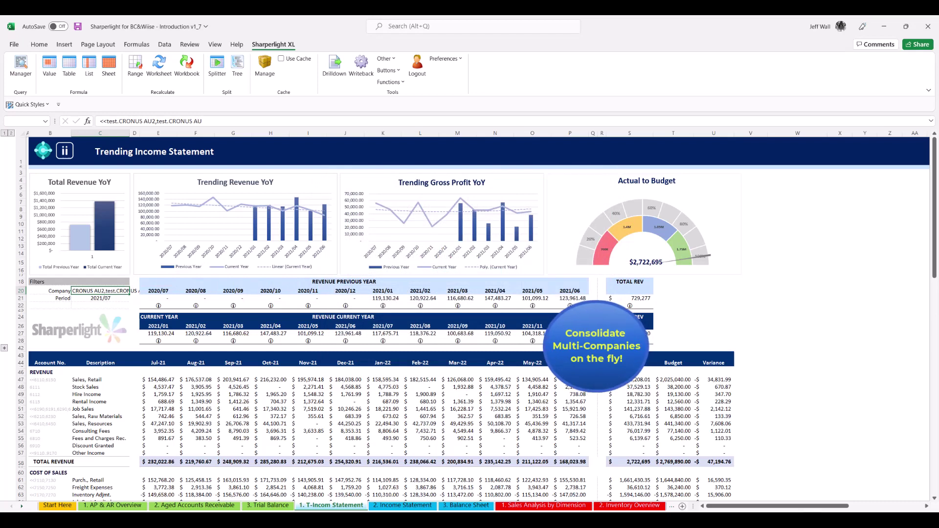
On the 2. Income Statement sheet, set N4 to FALSE to hide the zero-value rows
{"action": "left_click", "coordinate": [389, 506]}
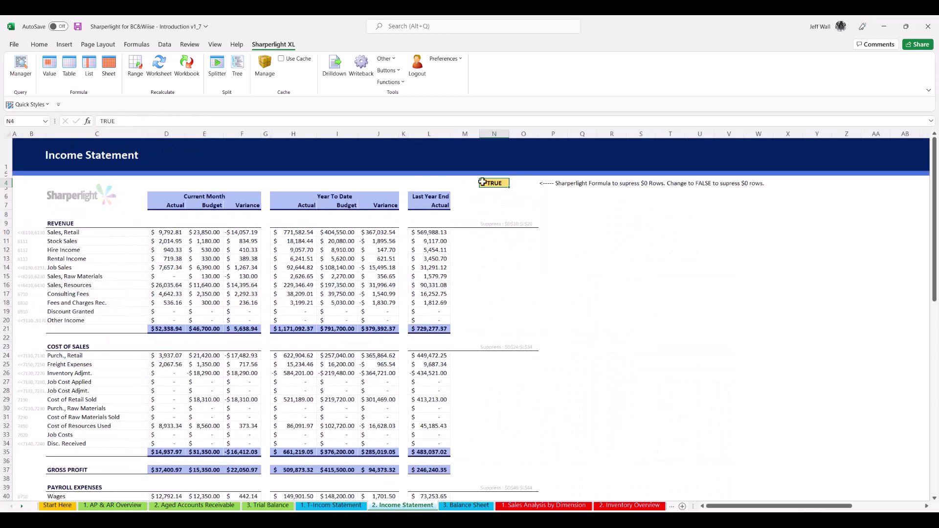
{"action": "type", "text": "FALSE"}
{"action": "key", "text": "Return"}
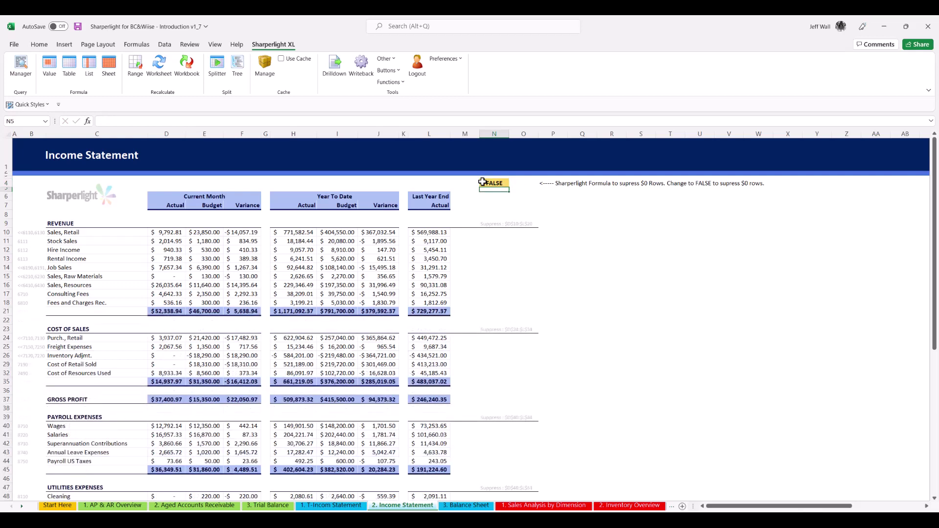
Set N4 back to TRUE to restore the zero-value rows
{"action": "left_click", "coordinate": [483, 182]}
{"action": "type", "text": "TR"}
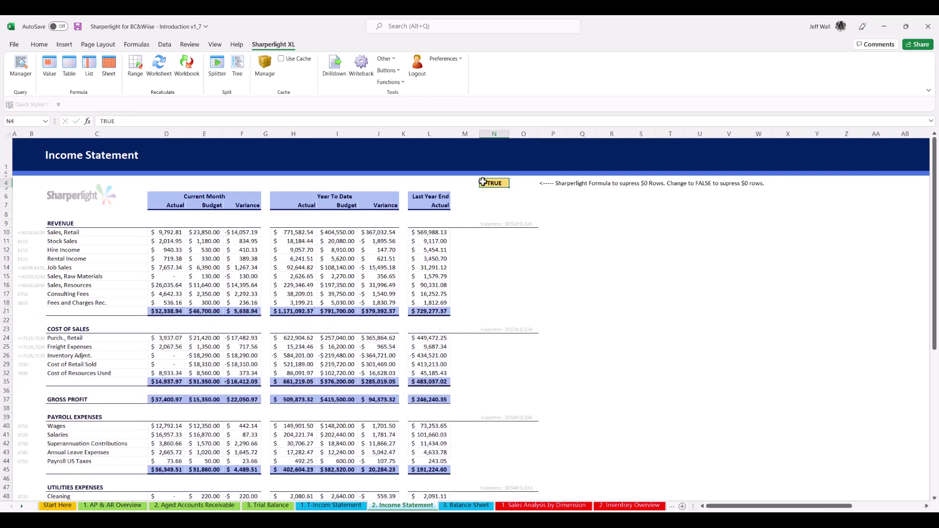
{"action": "type", "text": "UE"}
{"action": "key", "text": "ctrl+Return"}
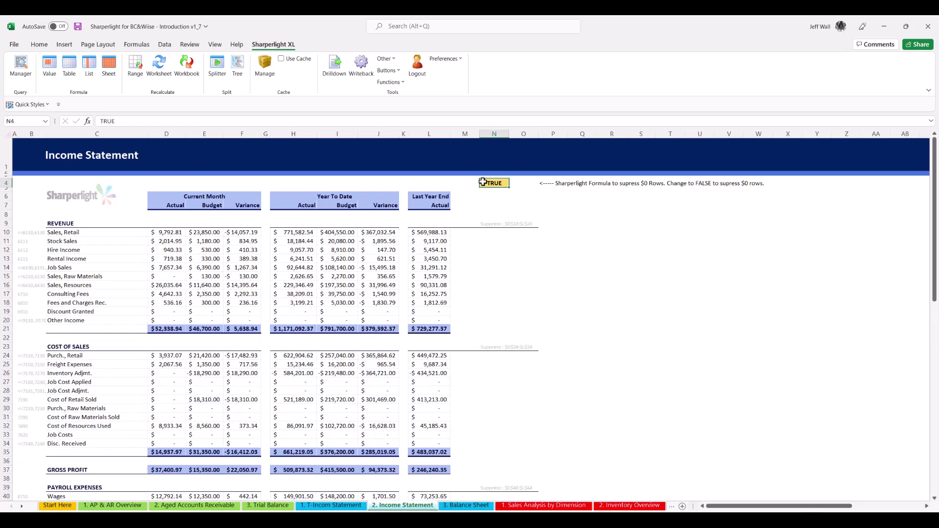
On the 3. Balance Sheet, set G4 to TRUE to show zero rows, then back to FALSE
{"action": "left_click", "coordinate": [468, 506]}
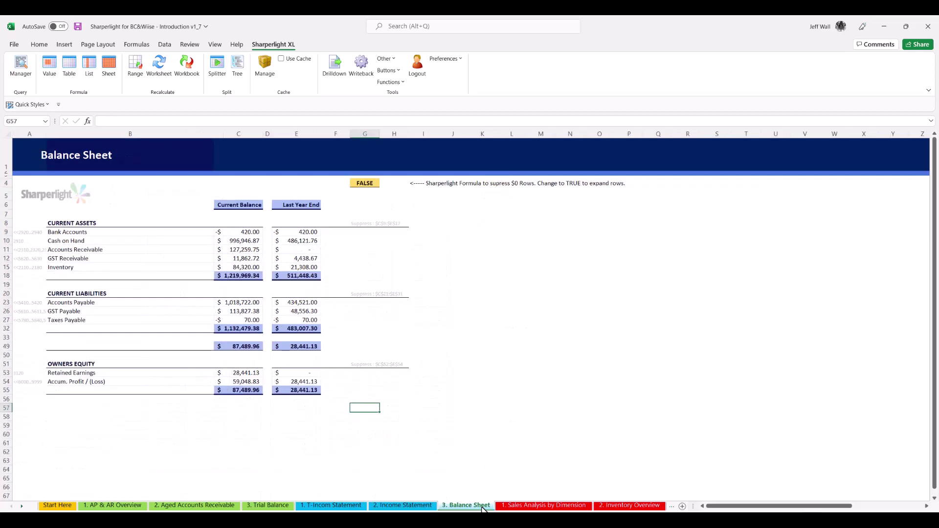
{"action": "left_click", "coordinate": [353, 184]}
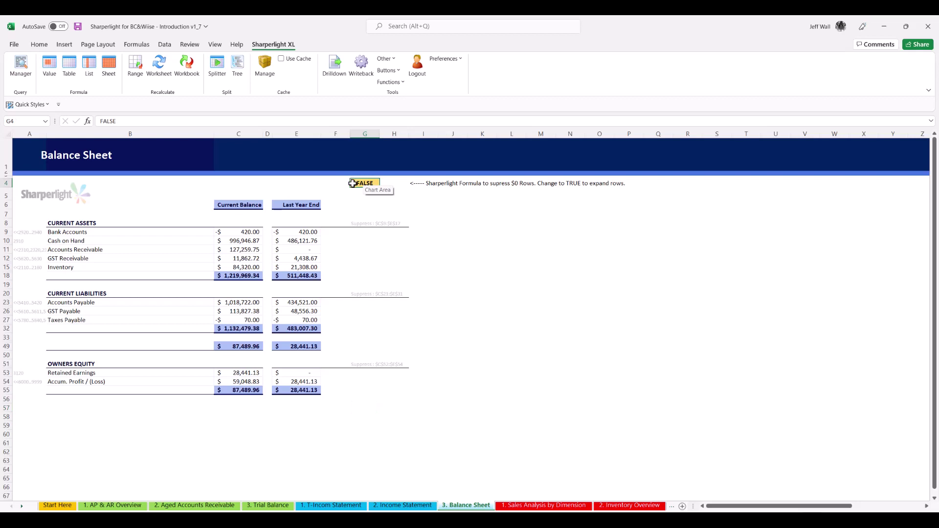
{"action": "type", "text": "TRUE"}
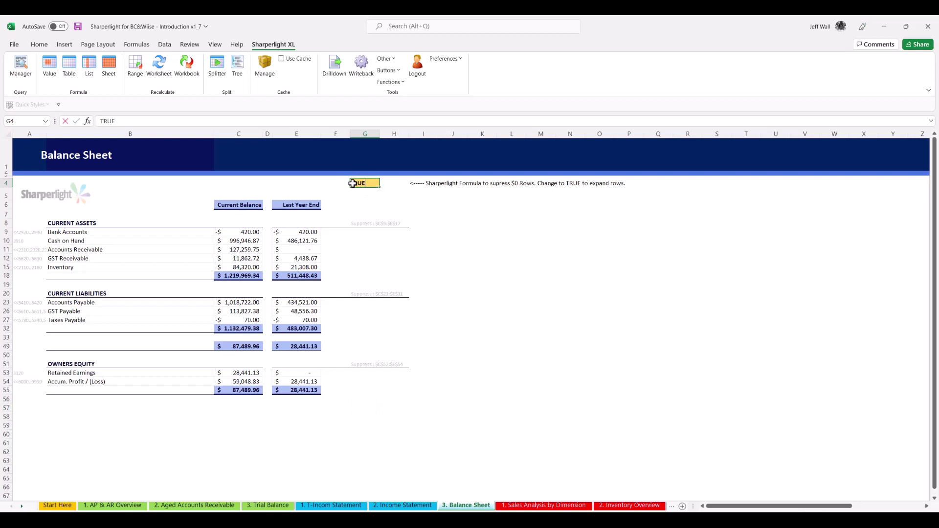
{"action": "key", "text": "ctrl+Return"}
{"action": "type", "text": "FALSE"}
{"action": "key", "text": "ctrl+Return"}
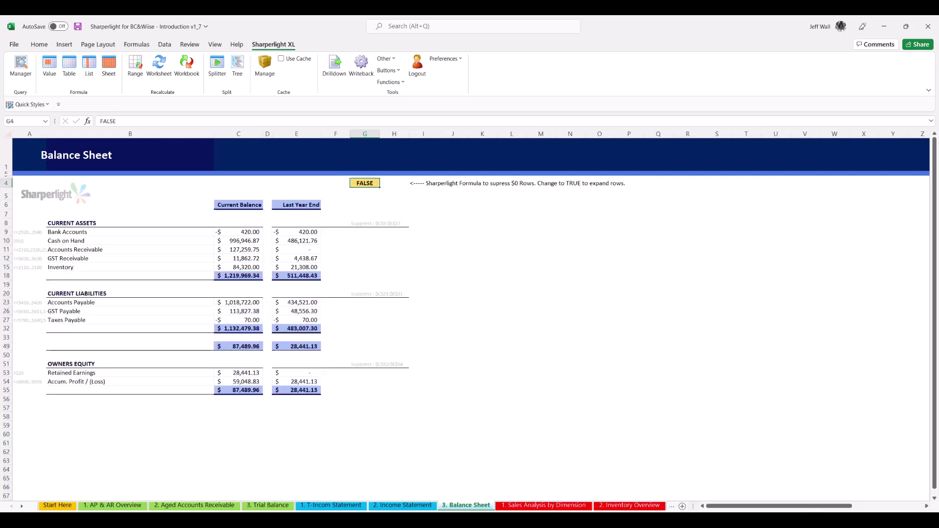